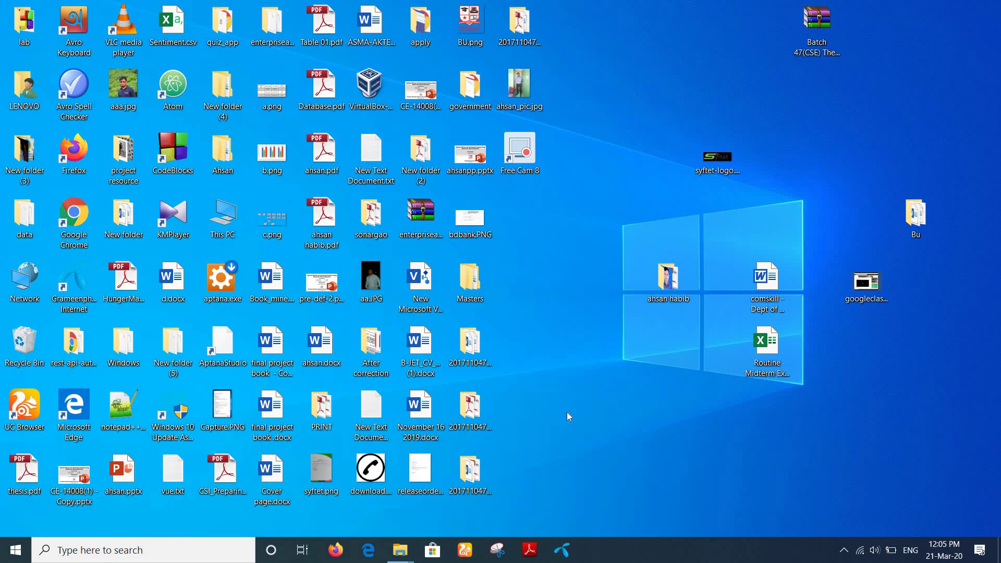
- Open Chrome in a maximized window, search for "google classroom" and open the Google Classroom result
double_click(81, 216)
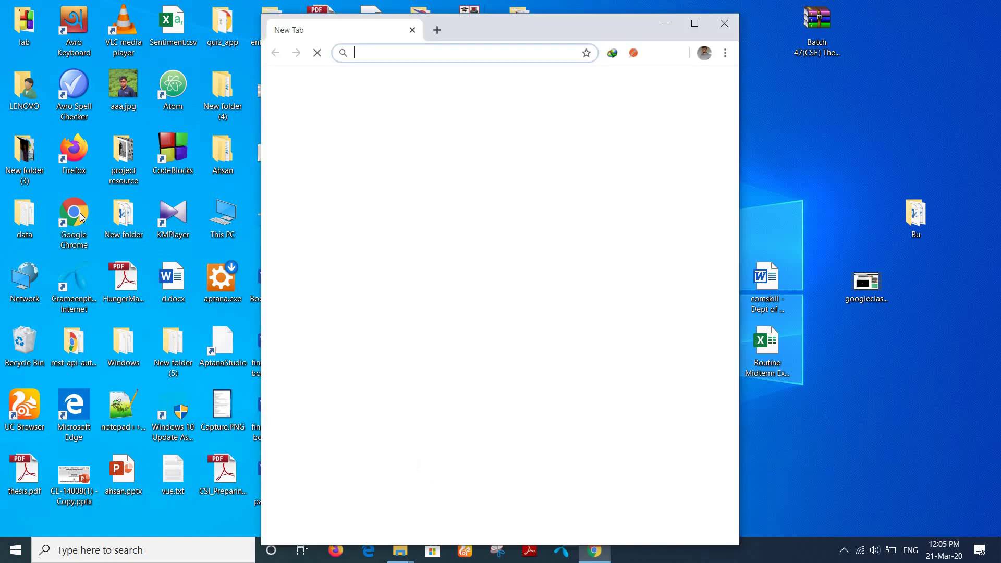
click(694, 23)
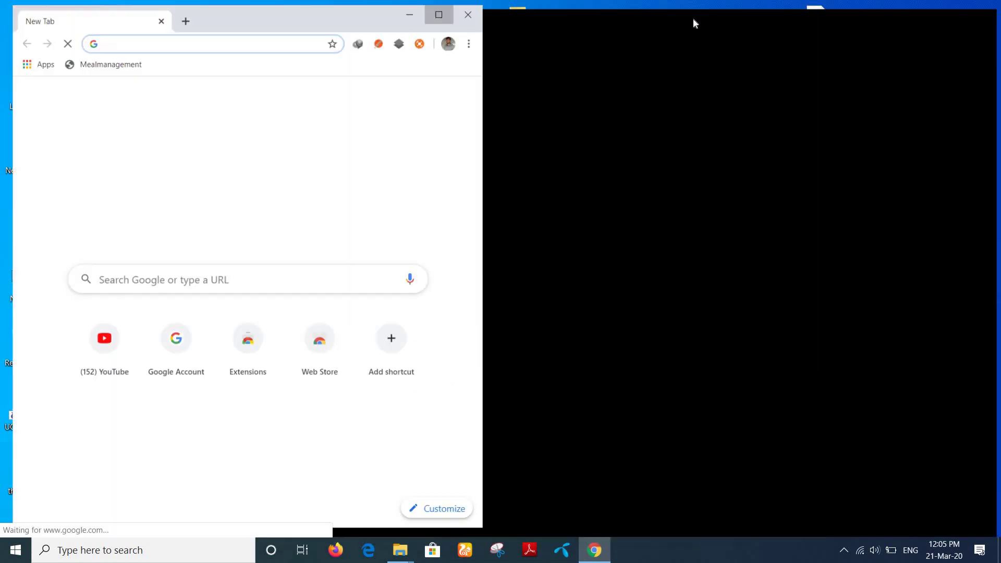
click(368, 270)
text(goo)
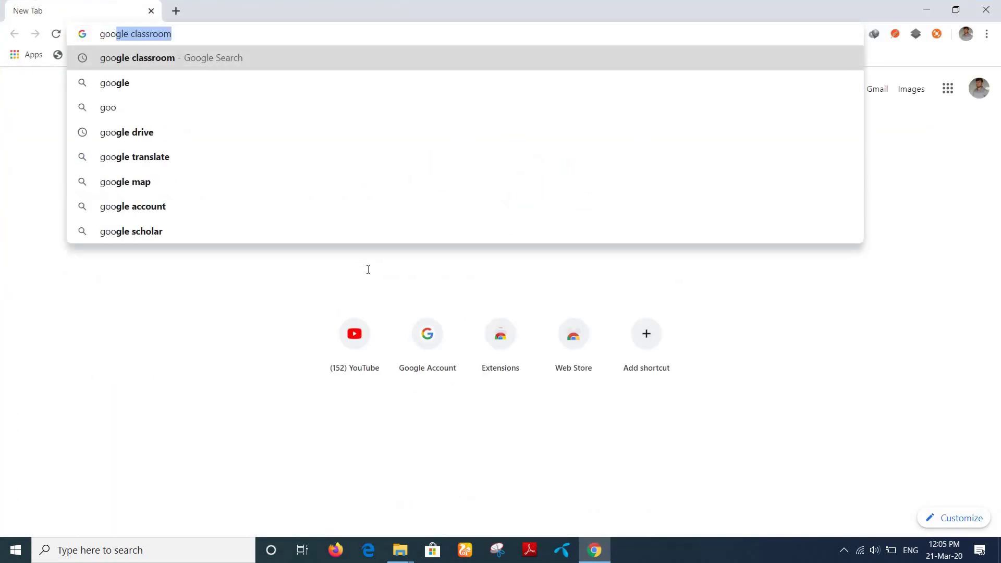
text(gle )
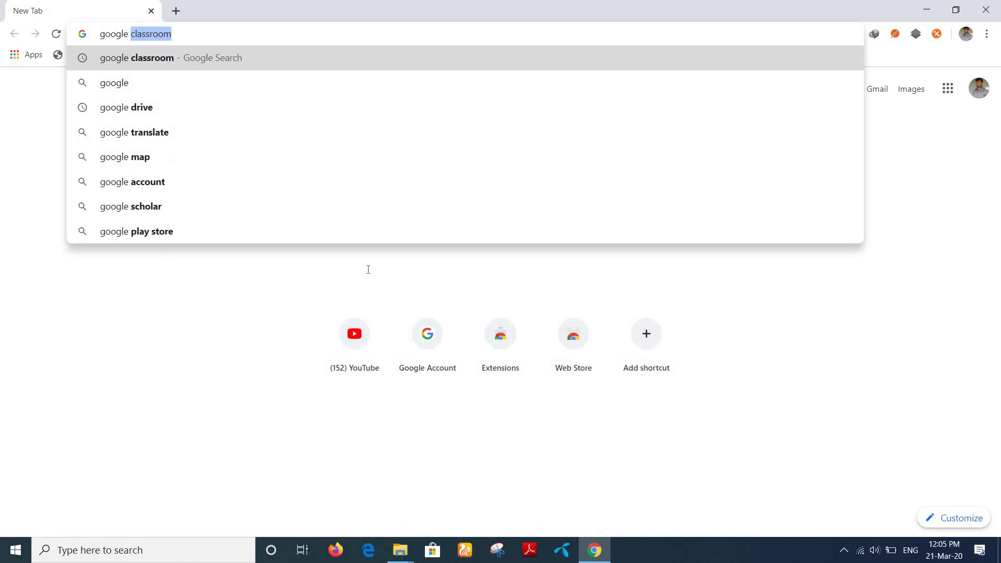
text(class)
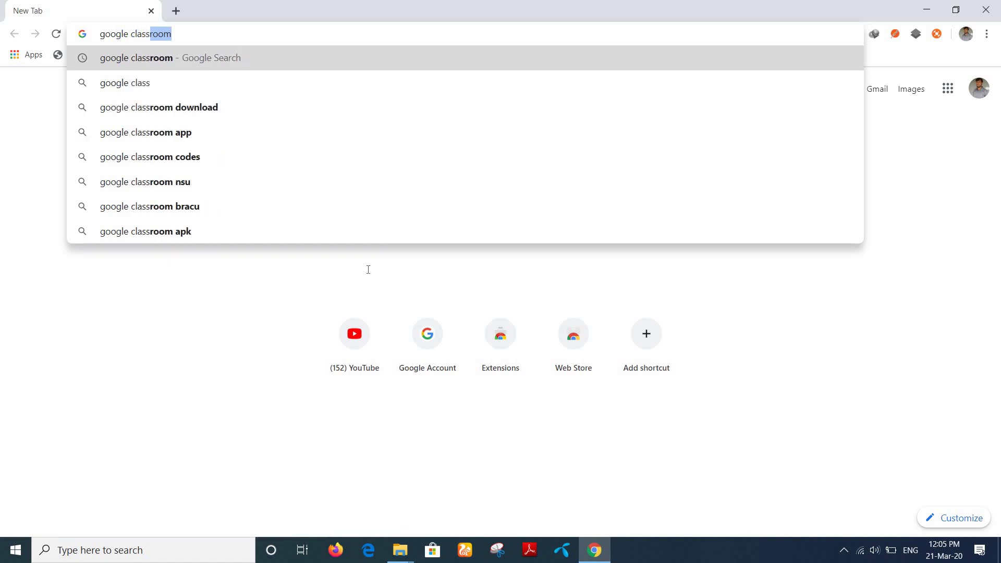
text(room)
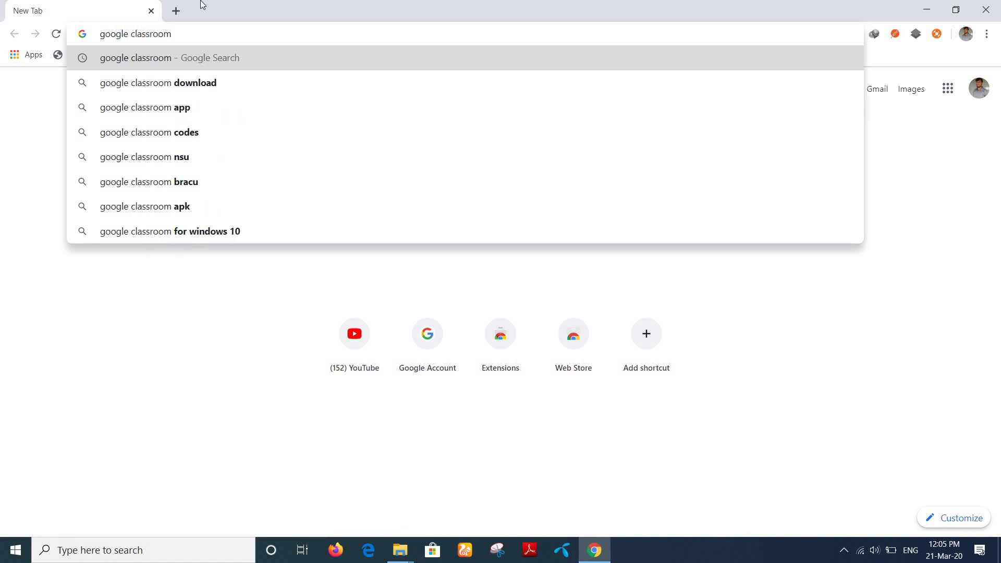
click(170, 61)
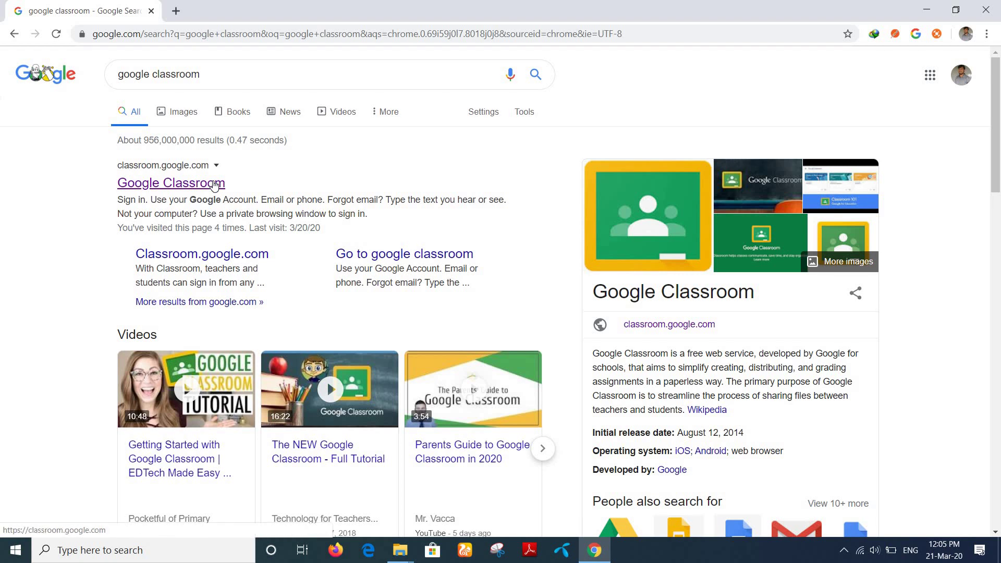
click(214, 184)
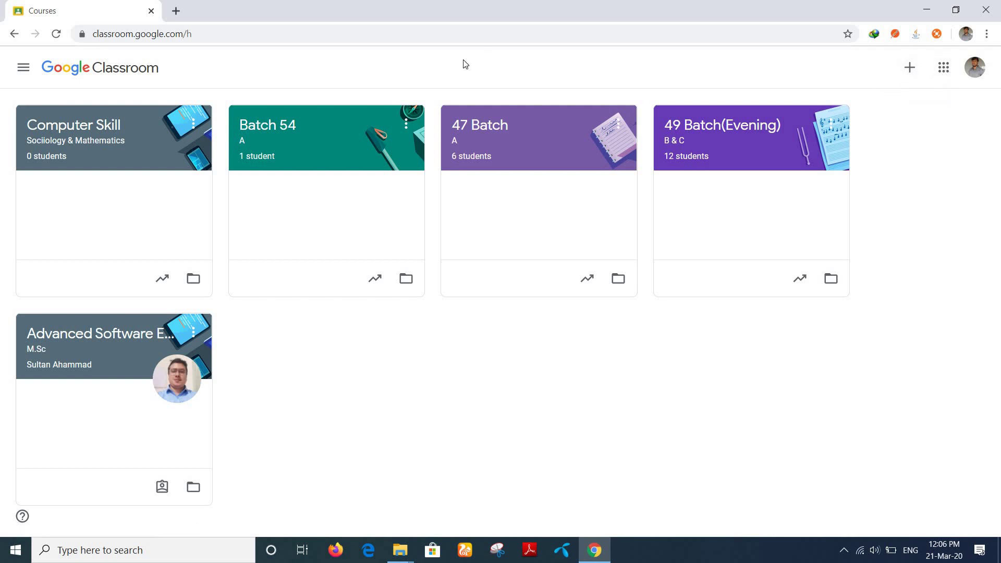
- Open Classroom in a second browser tab through the Google apps launcher
click(176, 10)
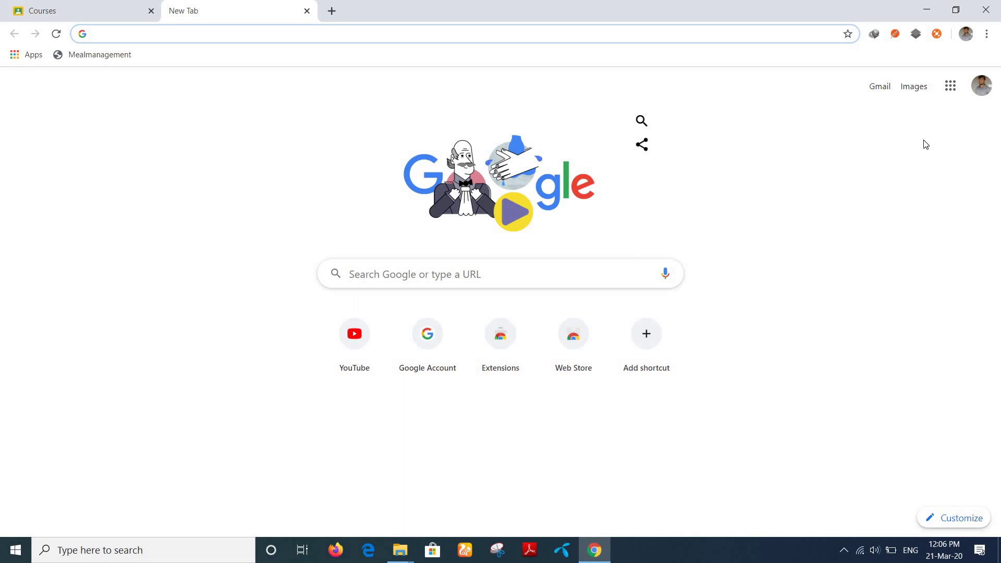
click(951, 86)
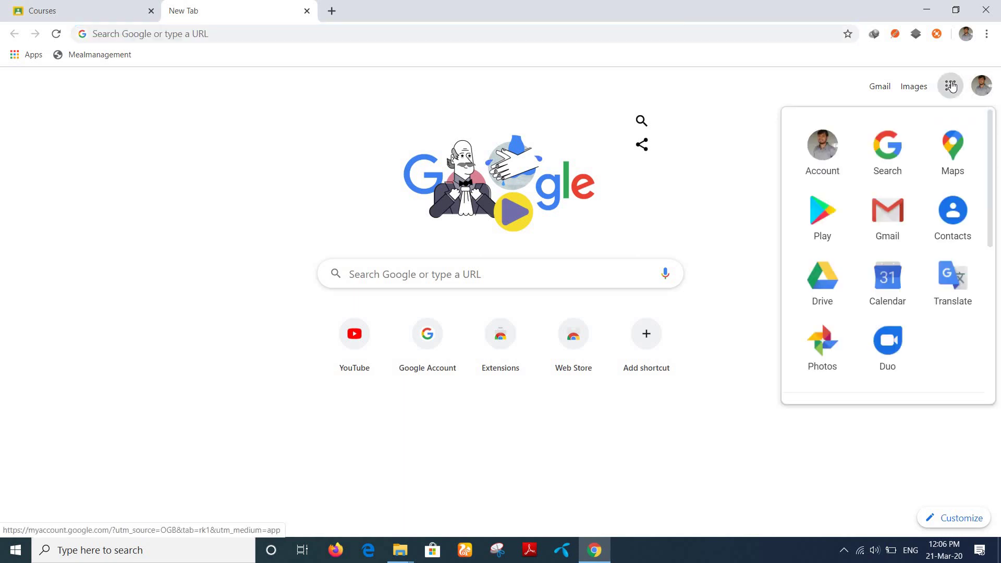
click(989, 284)
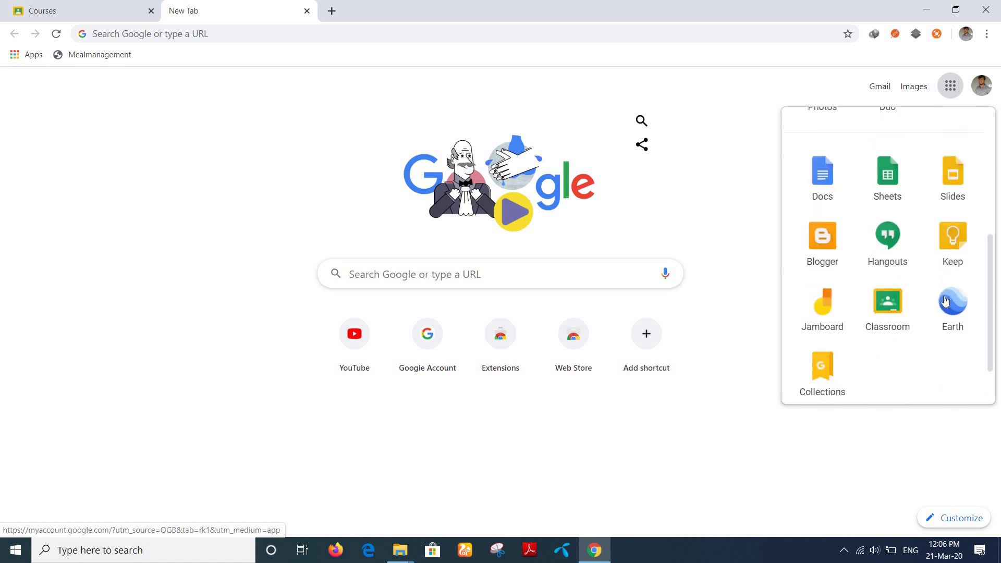
click(893, 310)
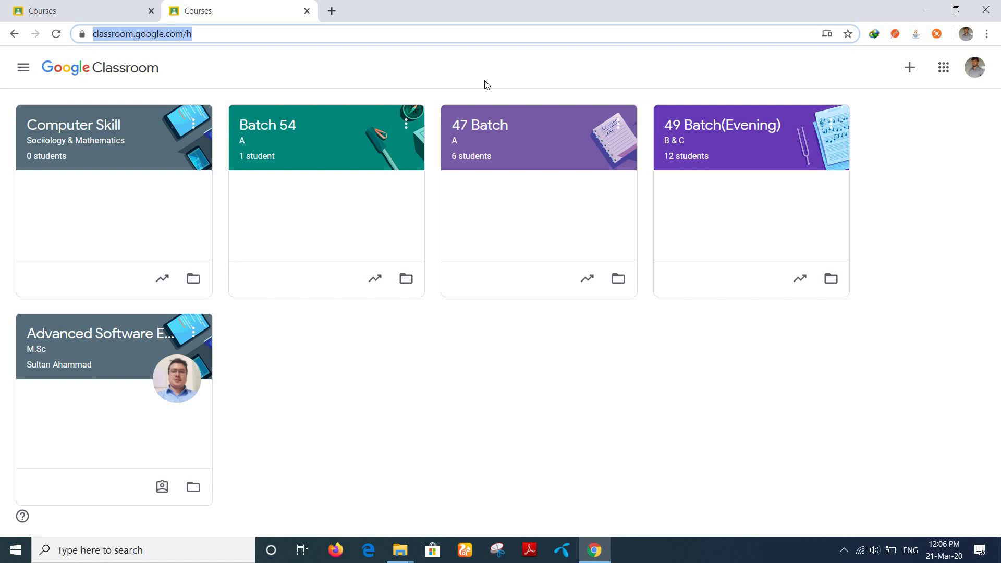
- View the dialog for joining a class with a class code and cancel it
click(907, 69)
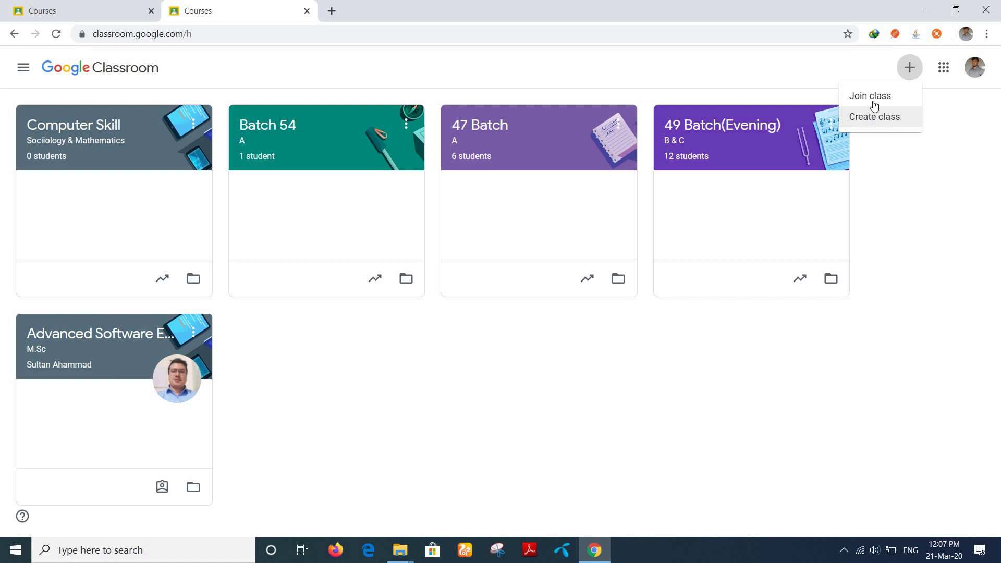
click(870, 97)
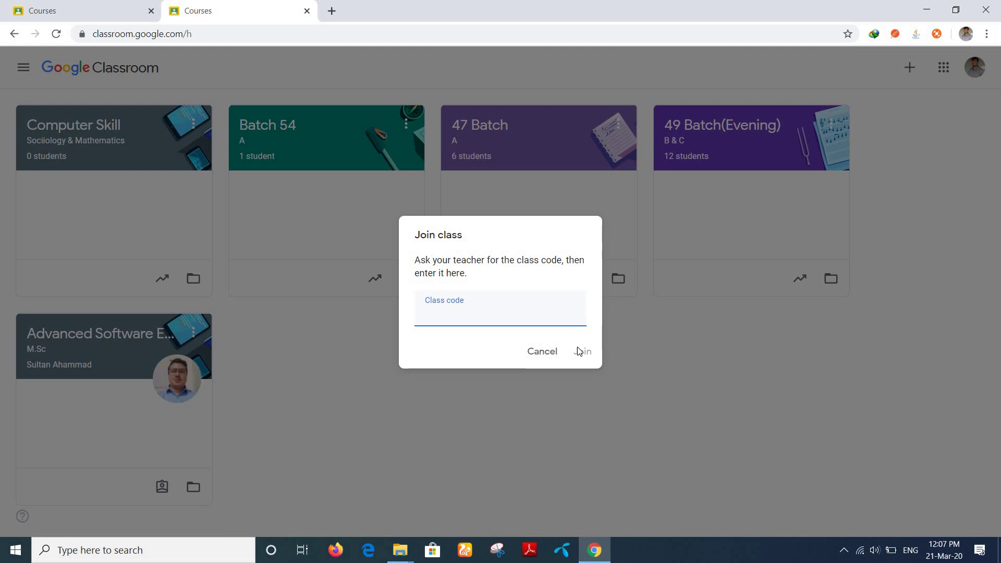
click(542, 351)
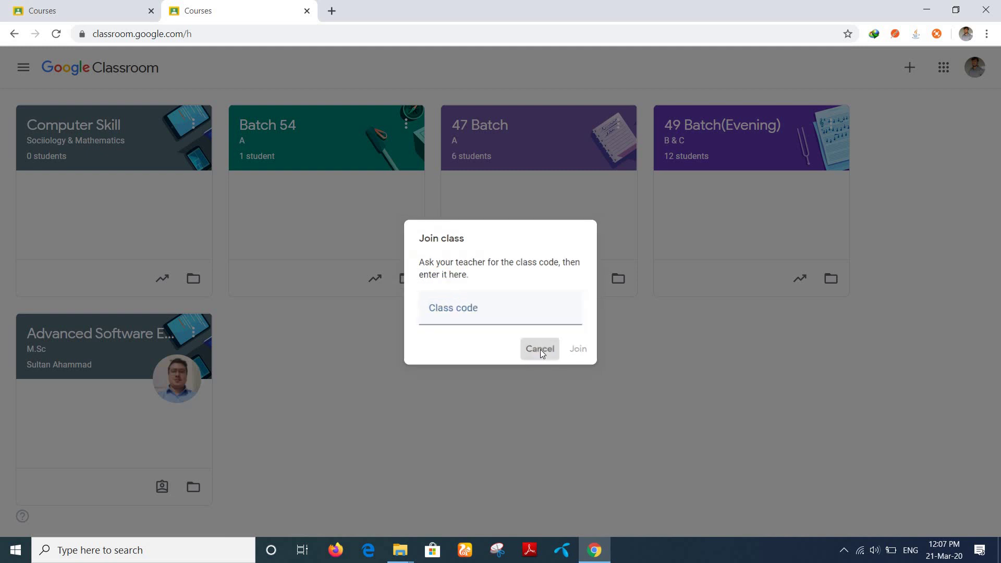
- Start creating a class and accept the notice about not using Classroom at a school/university with students
click(909, 68)
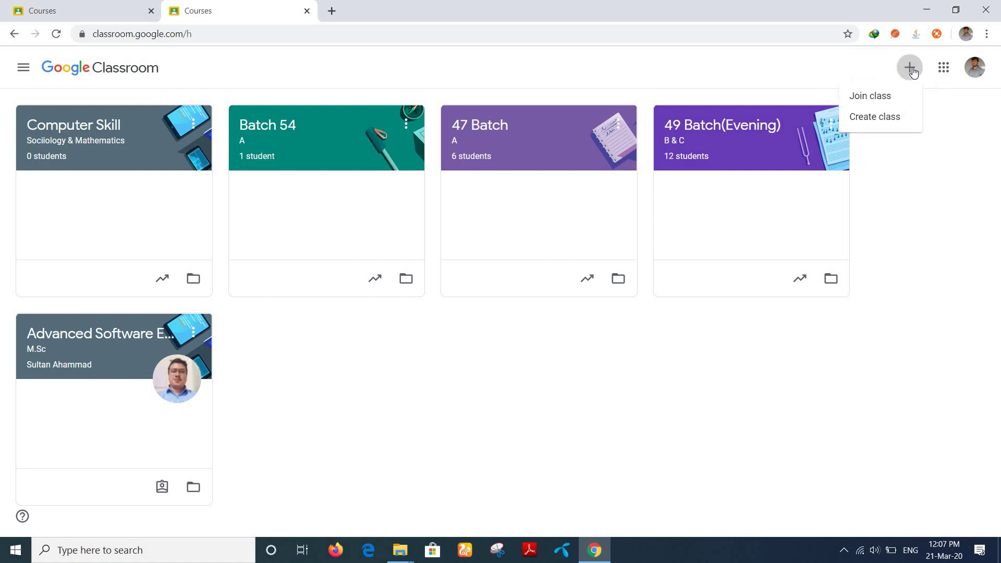
click(874, 117)
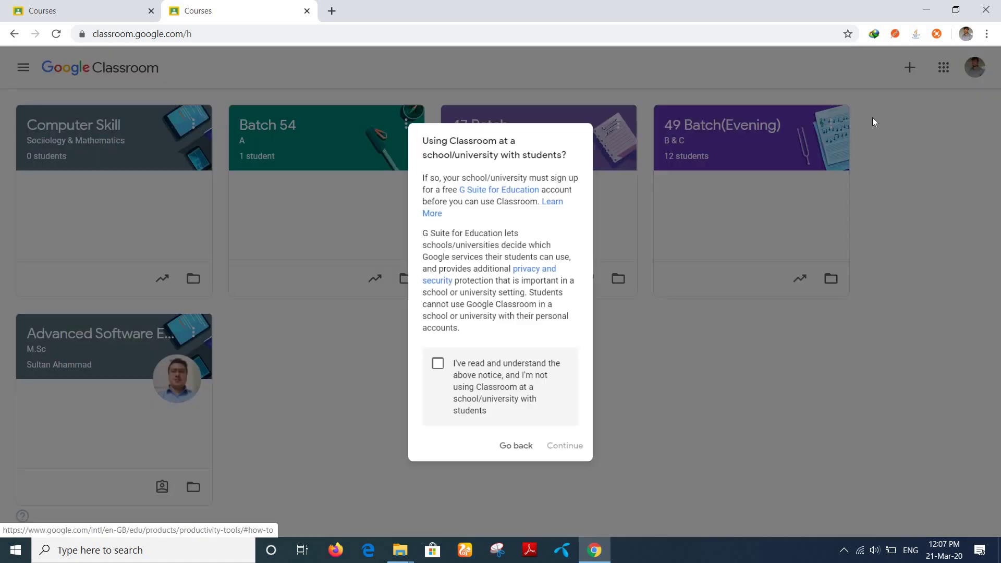
click(431, 370)
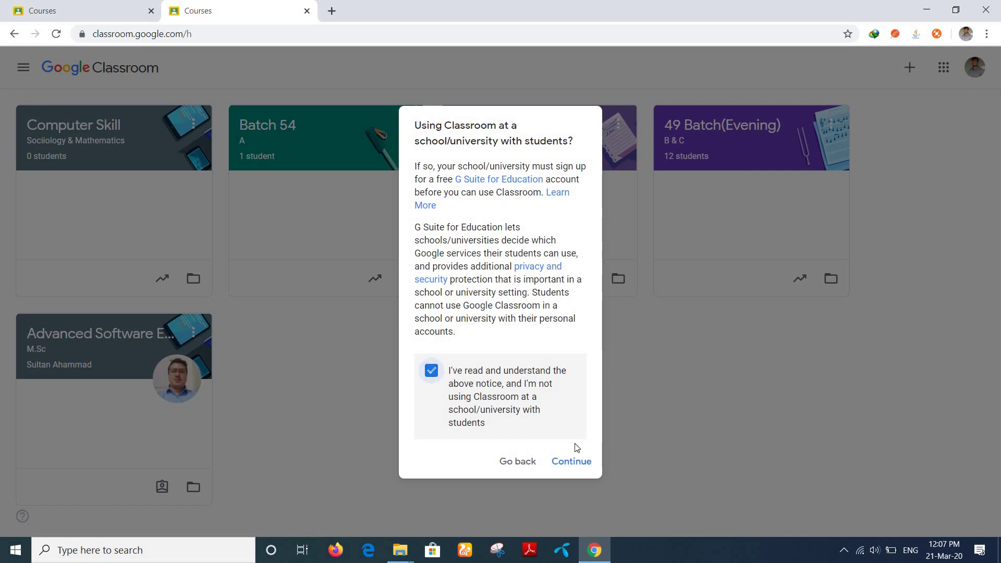
click(570, 462)
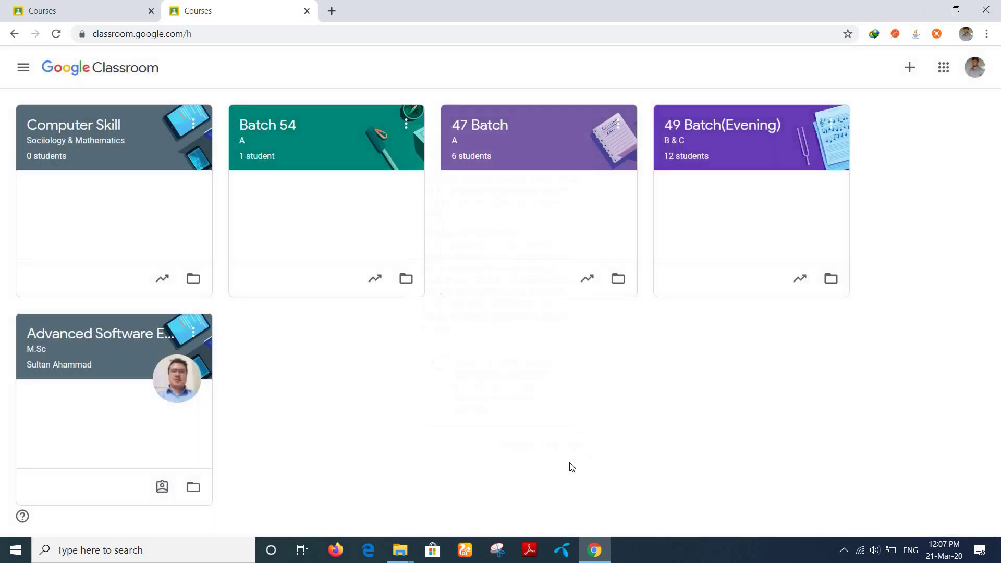
- Create a class named test1 with section A, subject C and room 202
click(363, 216)
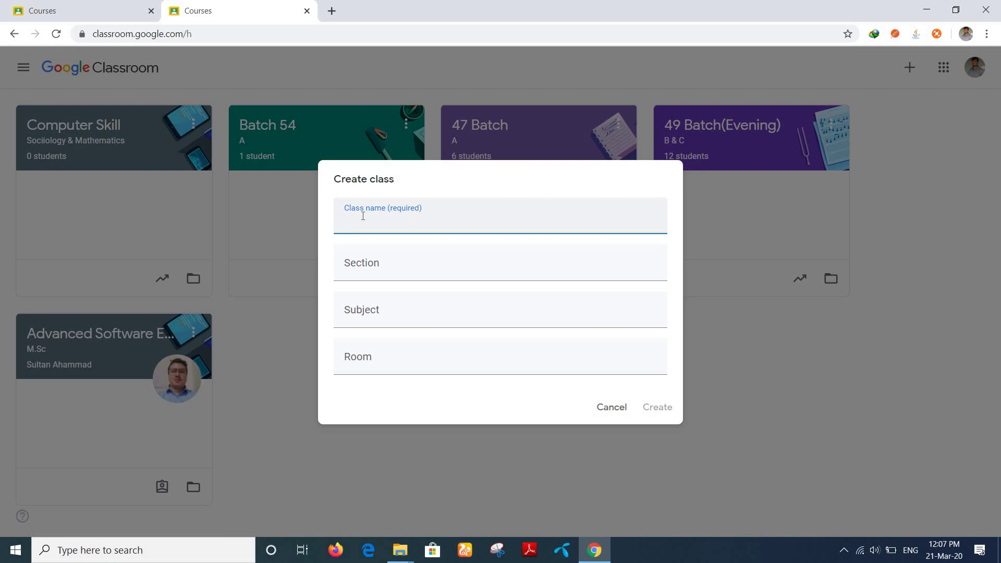
text(test1)
click(357, 263)
text(A)
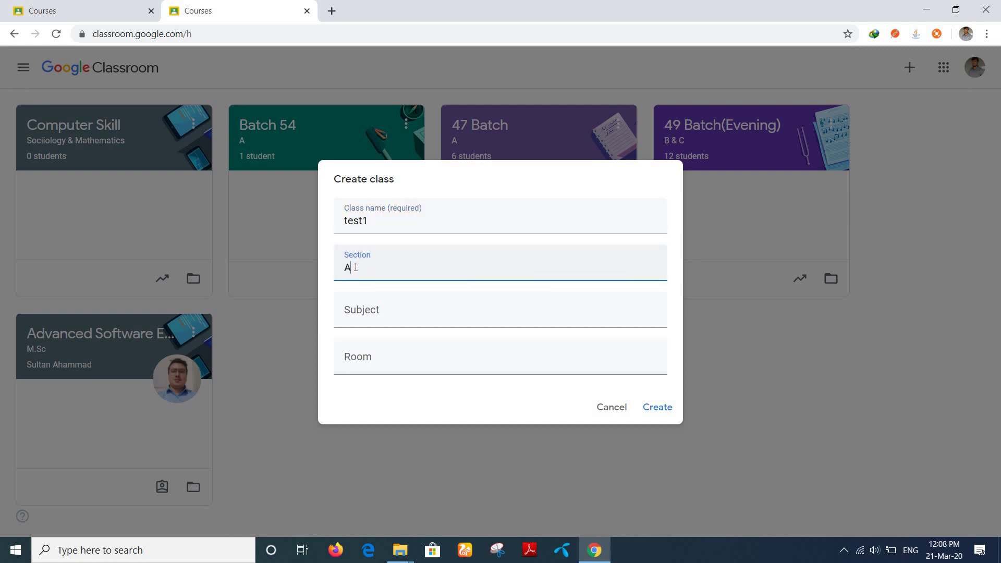
click(377, 317)
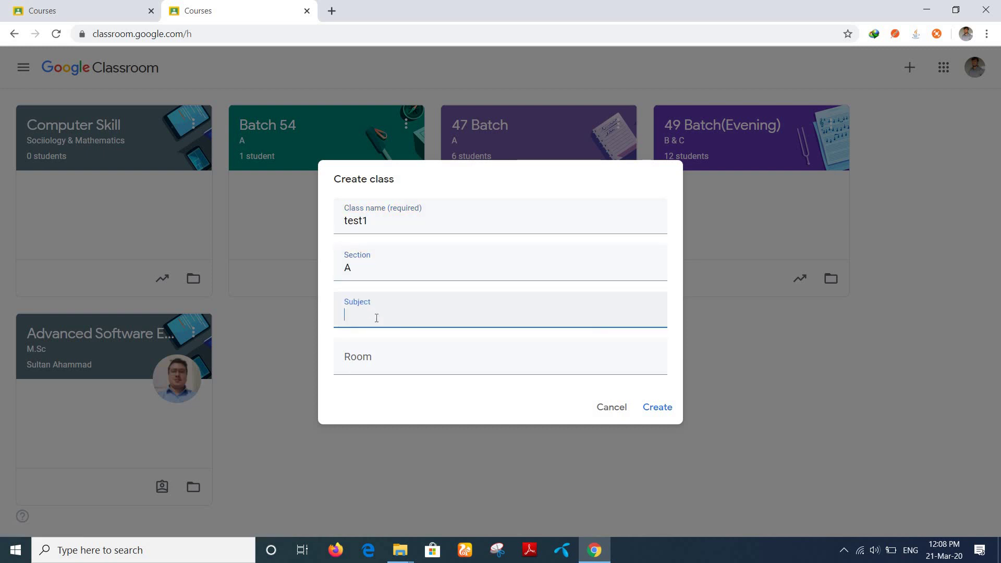
text(C)
click(365, 354)
text(202)
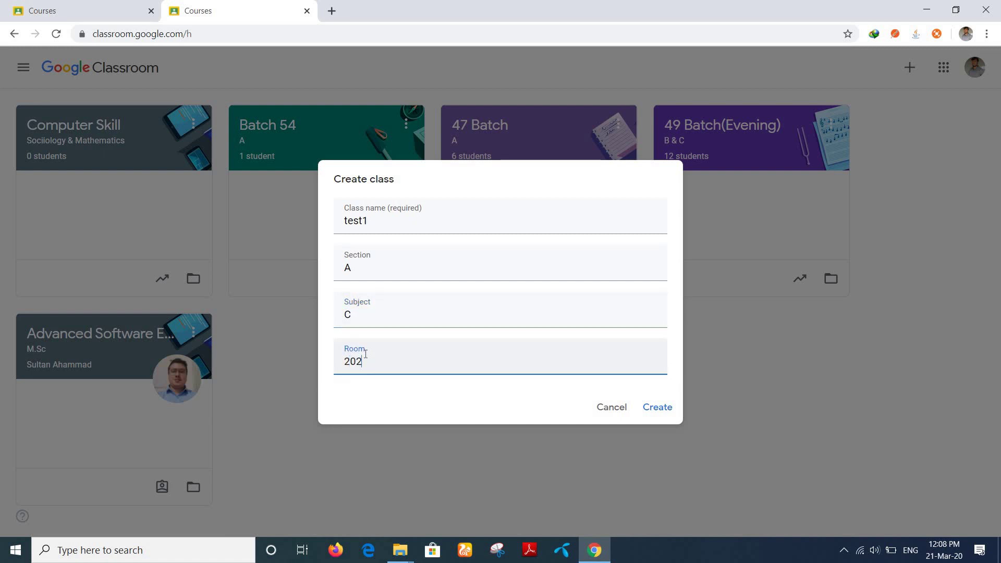
click(659, 411)
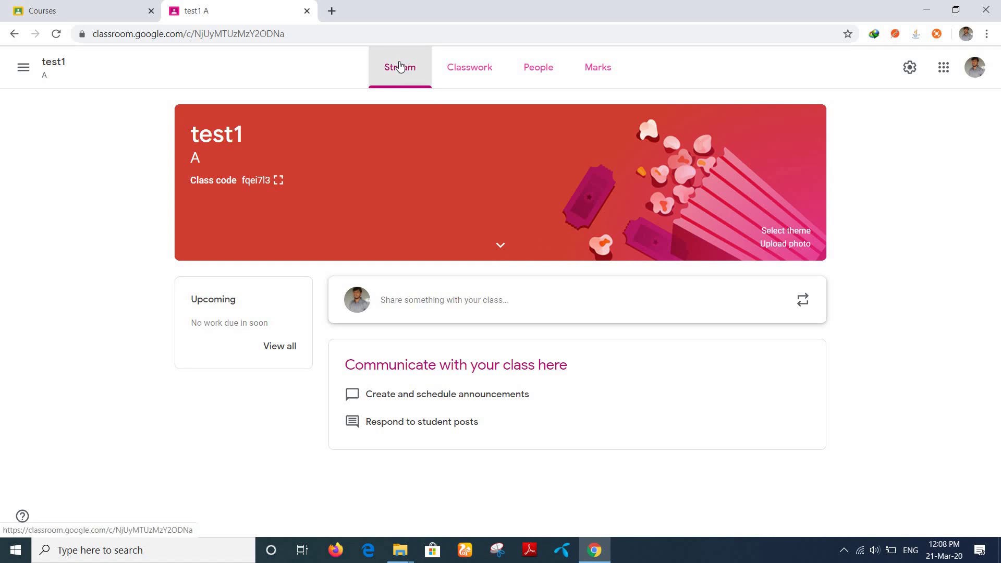
- Look through the Classwork, People and Marks pages of the test1 class and return to Stream
click(471, 71)
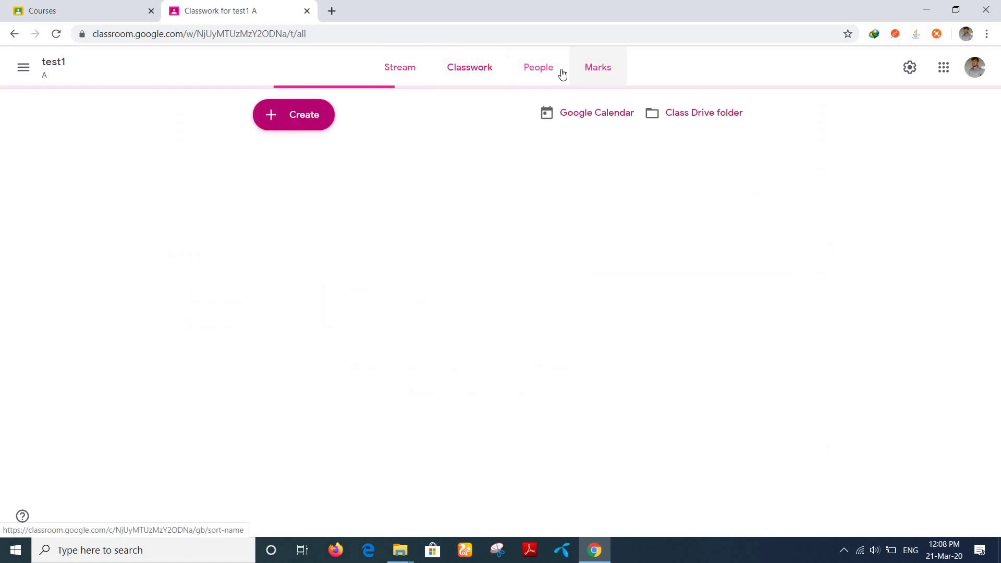
click(550, 70)
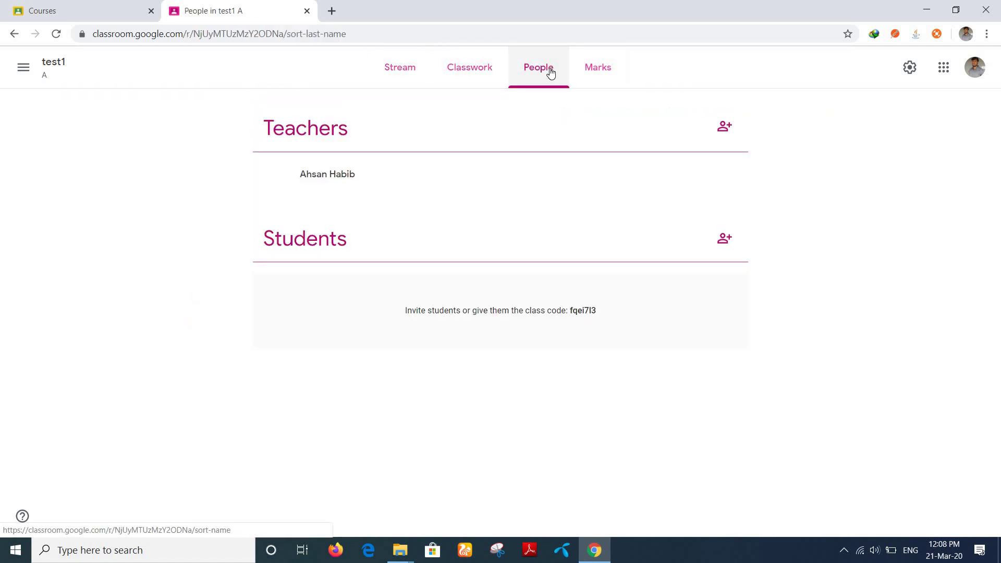
click(604, 72)
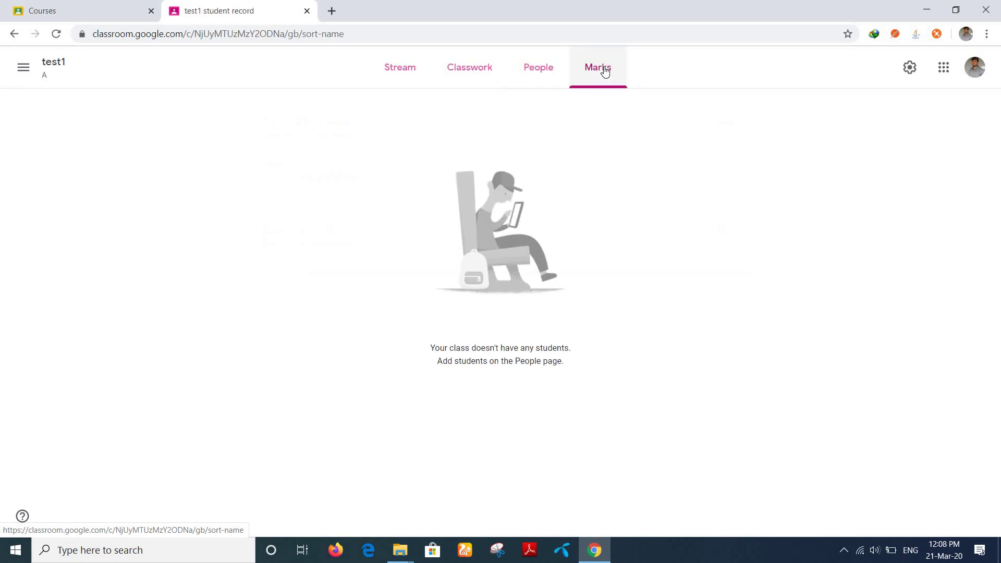
click(393, 73)
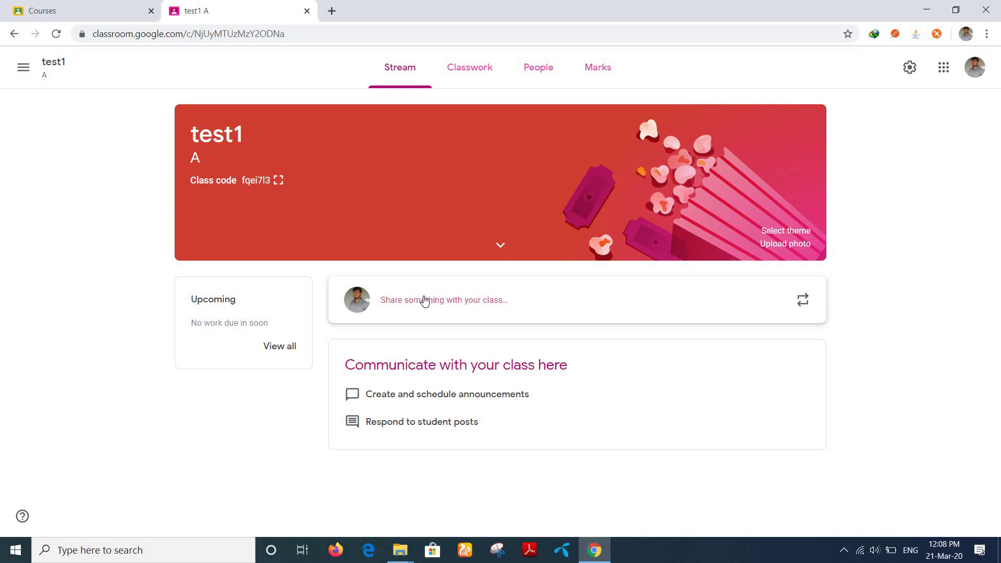
- Draft the announcement "dfmmdkfkadfkdfkadkfdkf" for the test1 class and check its attachment and student audience options
click(424, 301)
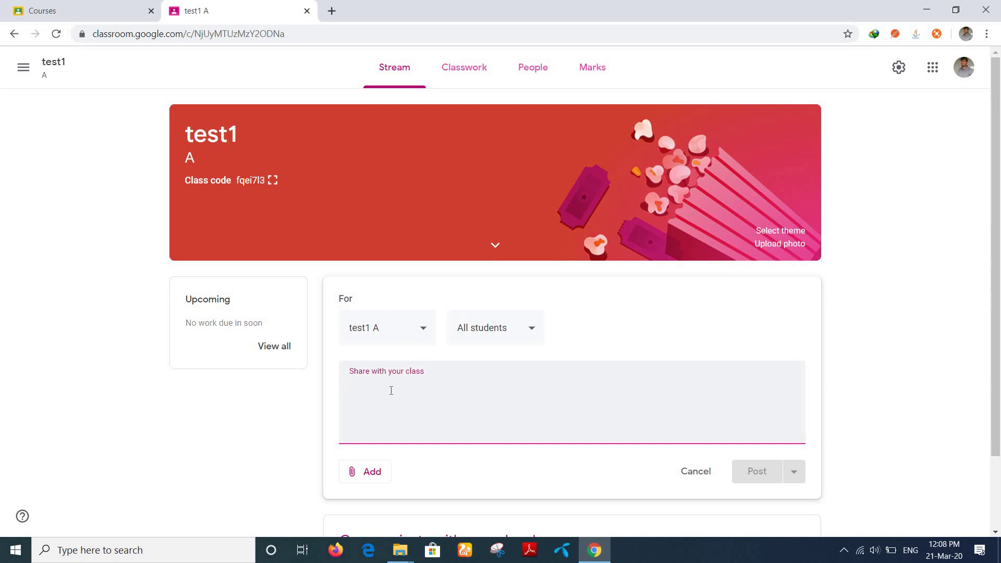
text(dfmmdkfkadfkdfkadkfdkf)
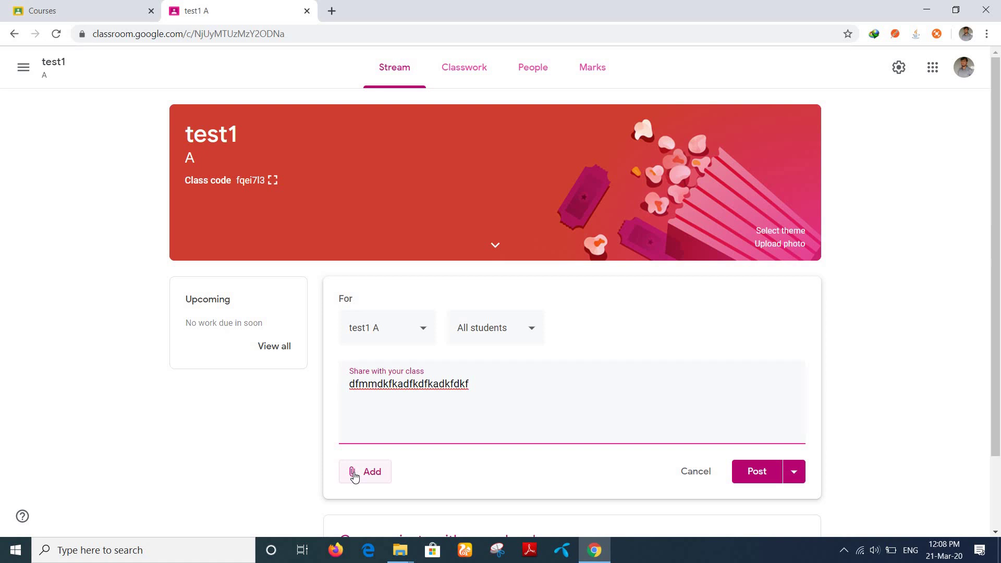
click(354, 475)
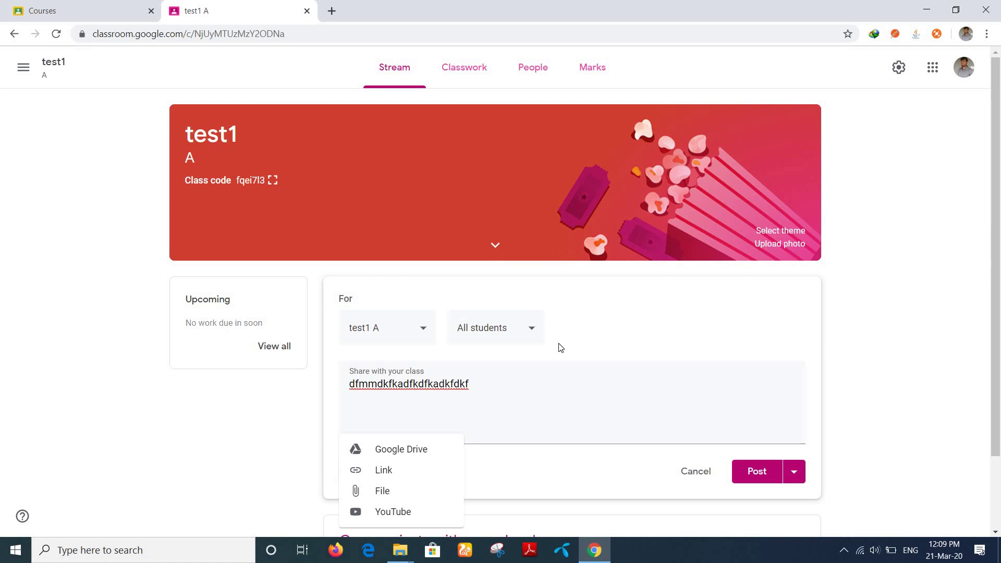
click(263, 430)
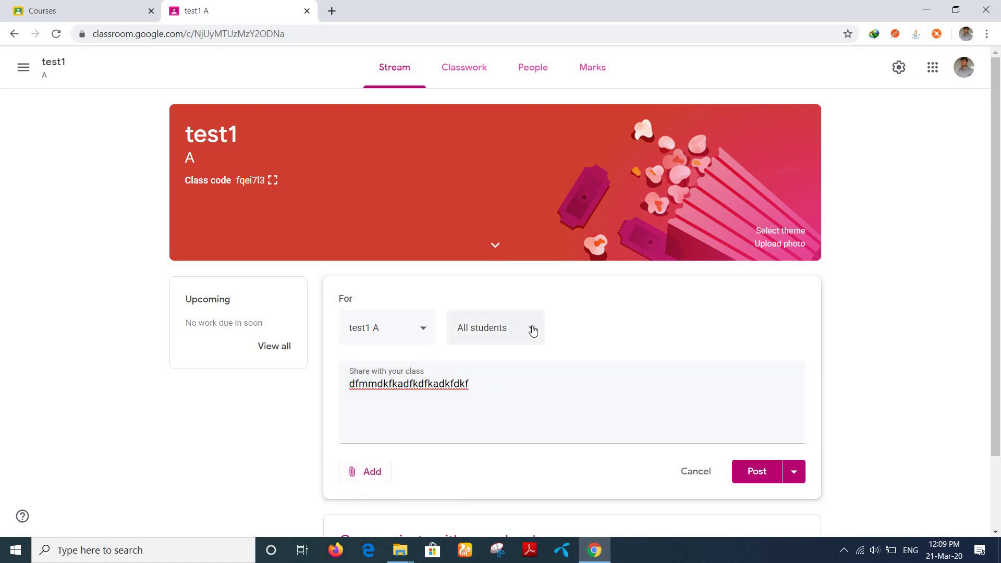
click(532, 329)
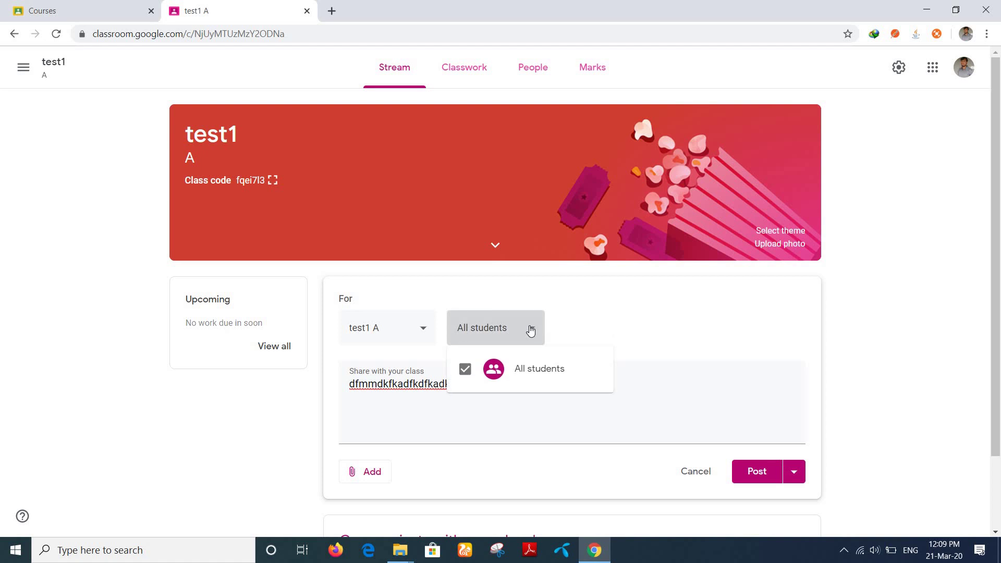
click(245, 447)
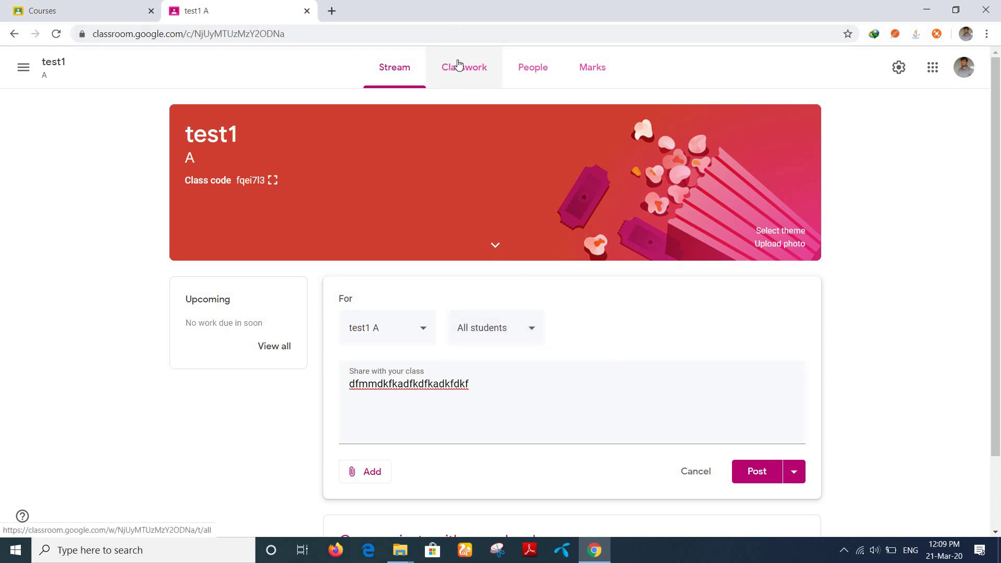
- Discard the unsaved announcement draft and start a new assignment on the Classwork page of test1
click(459, 64)
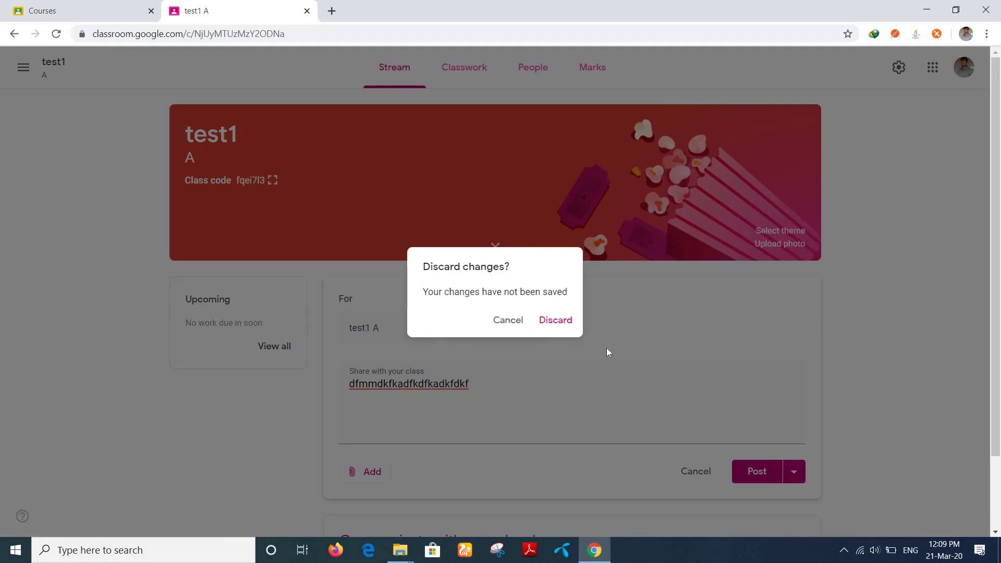
click(545, 319)
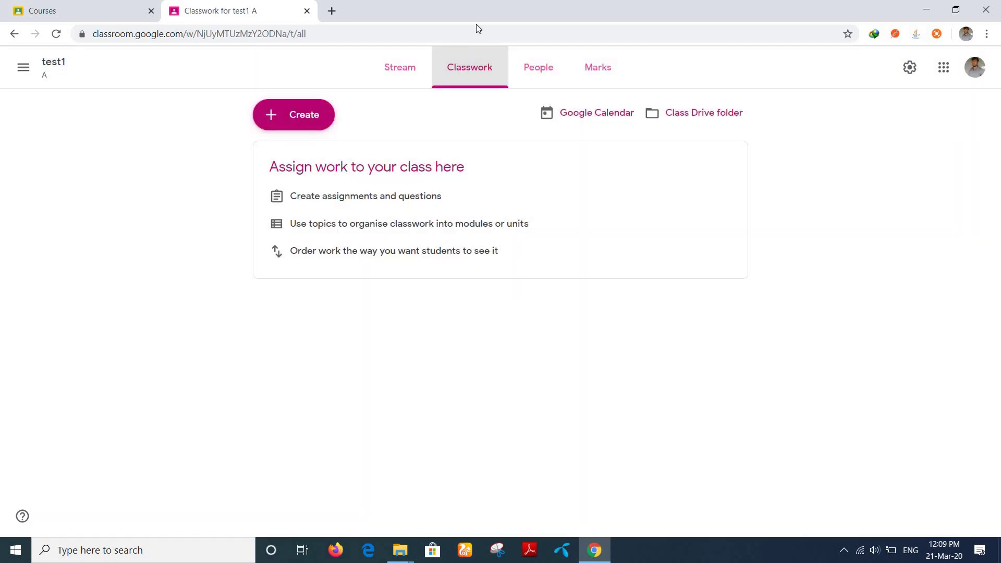
click(280, 117)
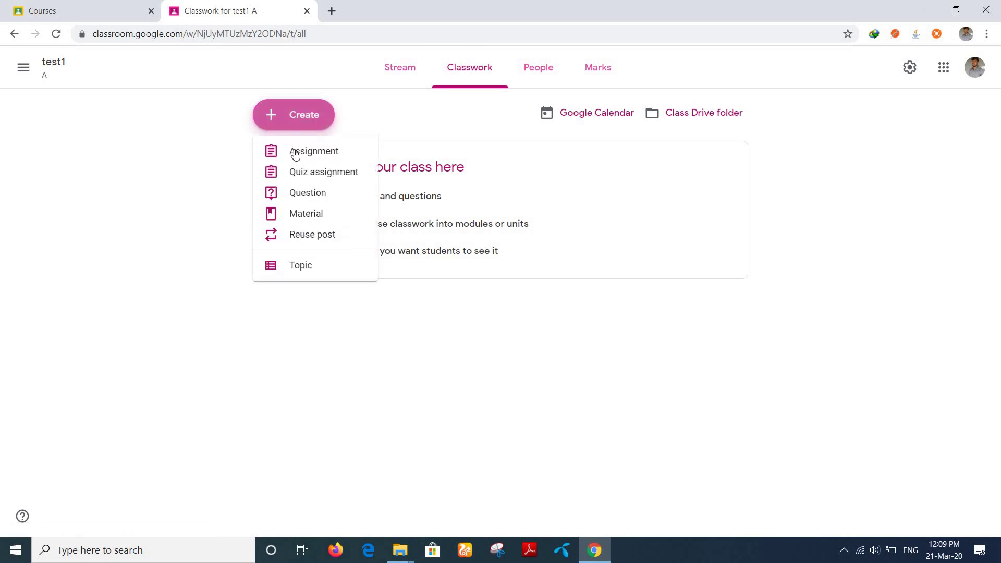
click(294, 153)
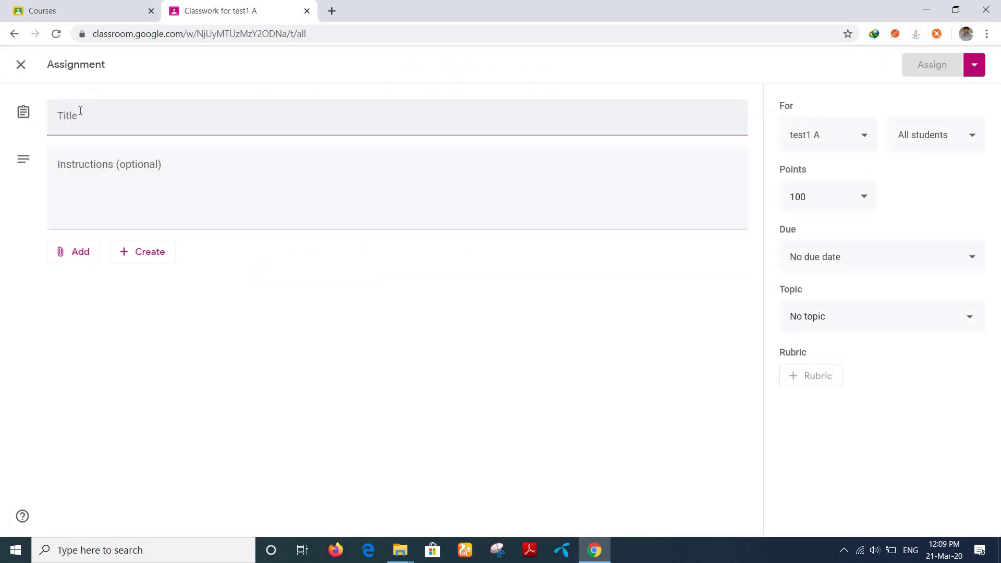
- Check the instructions field and the attachment options of the new assignment
click(83, 175)
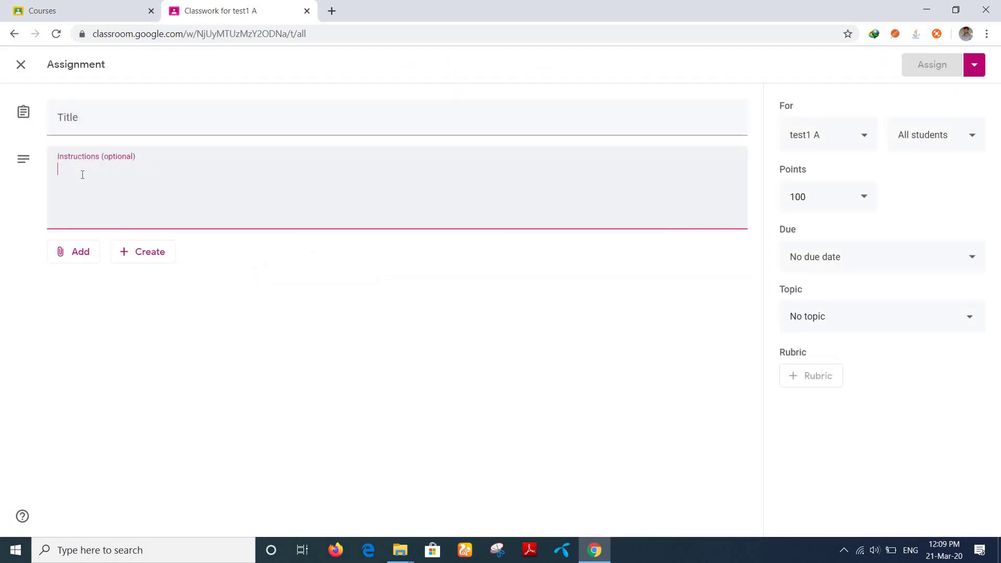
click(71, 254)
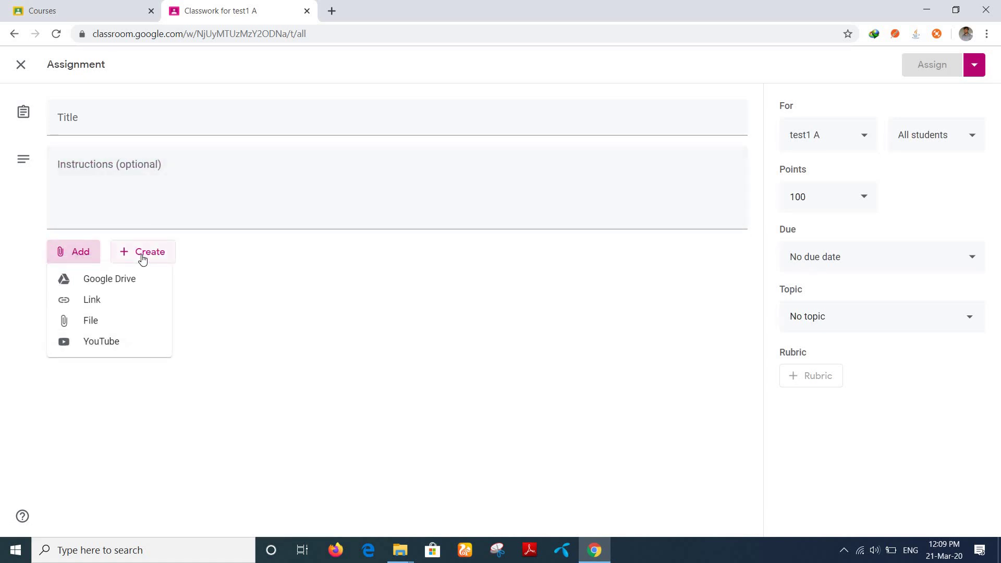
click(262, 317)
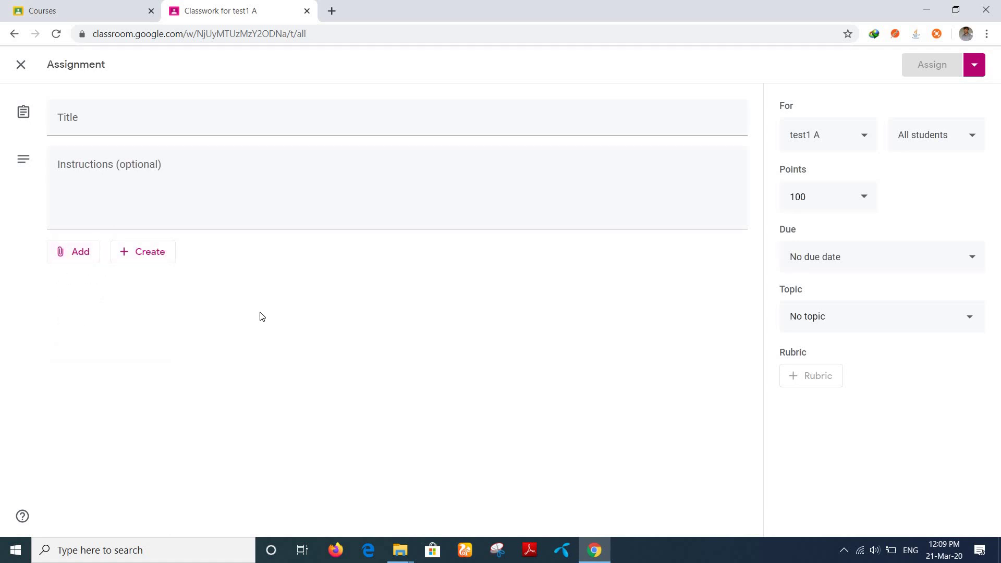
- Check the assignment's class, student, due date and assigning options and return to the Classwork page without assigning it
click(848, 145)
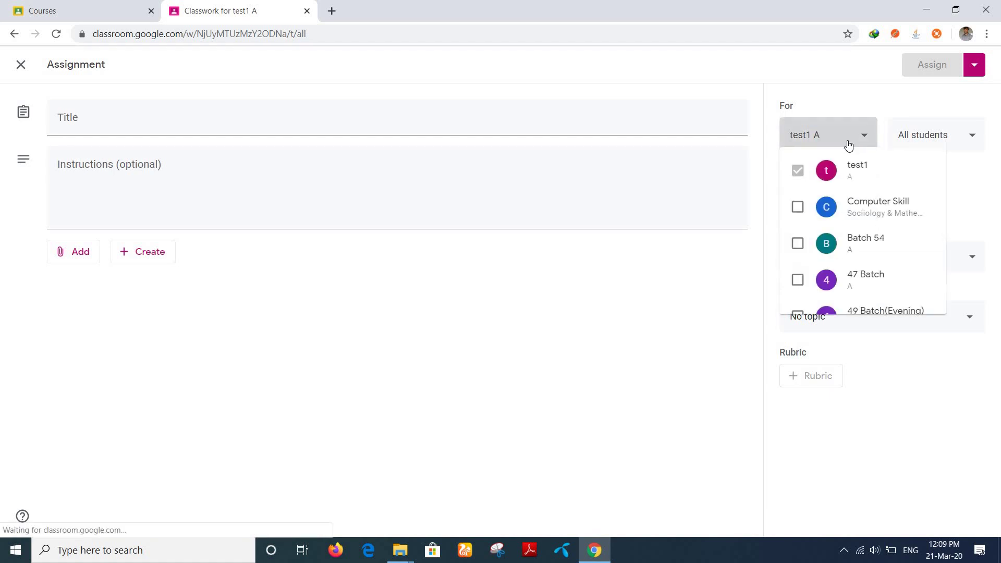
click(950, 140)
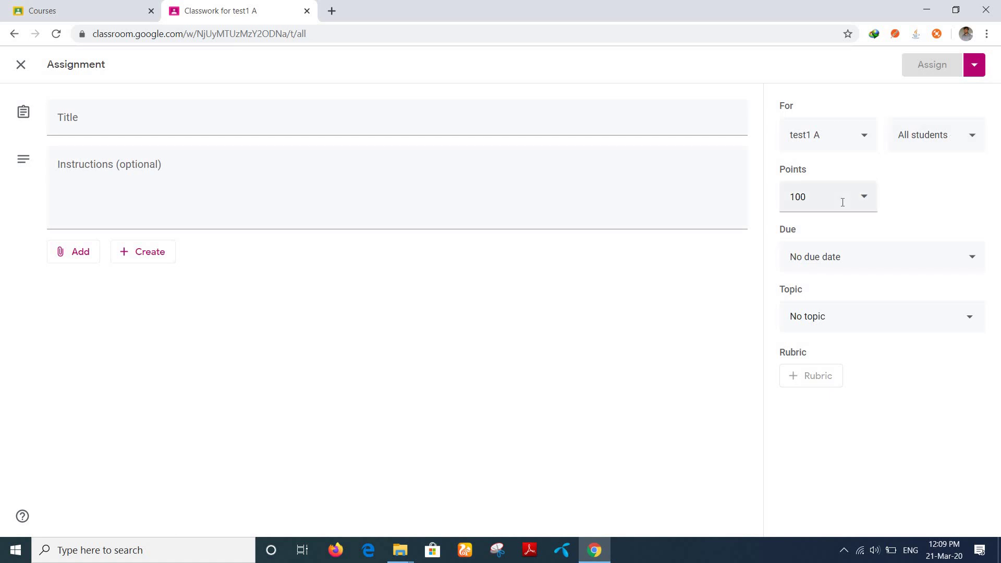
click(822, 265)
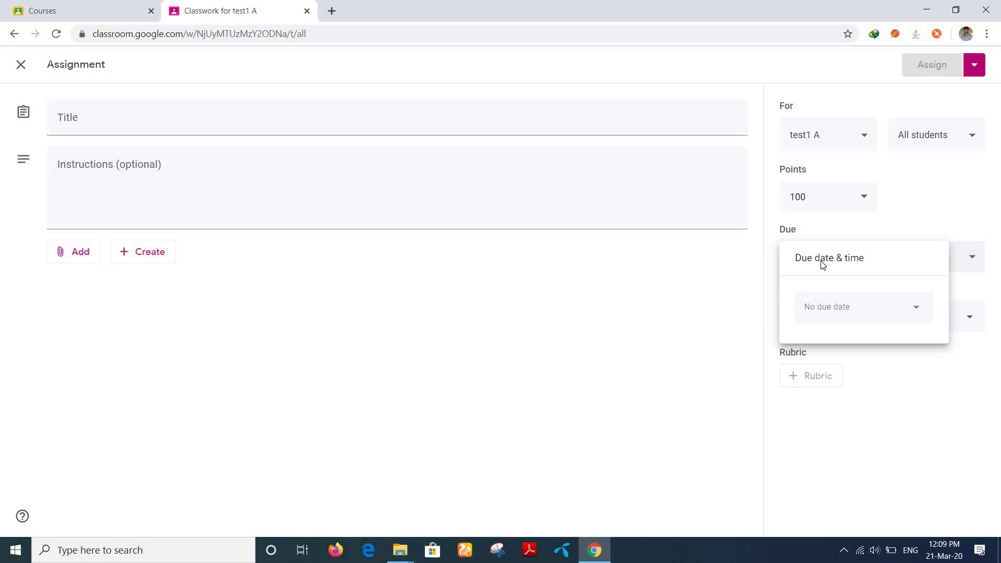
click(942, 194)
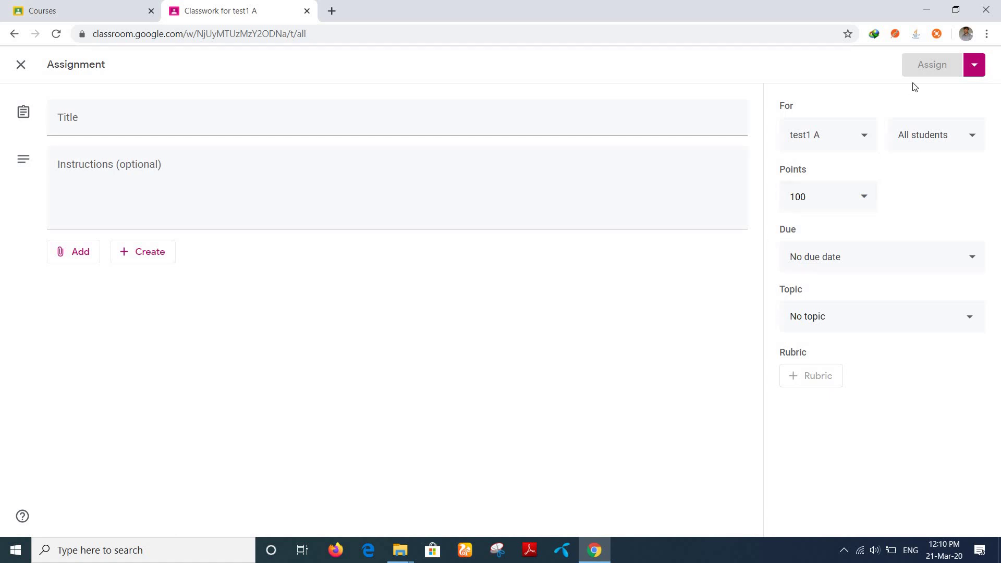
click(974, 64)
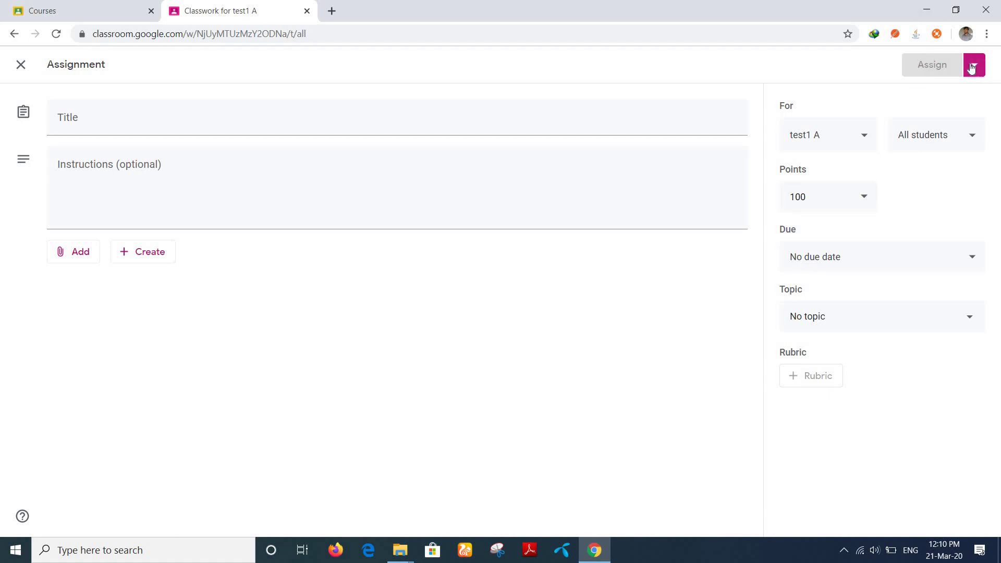
click(608, 349)
click(13, 35)
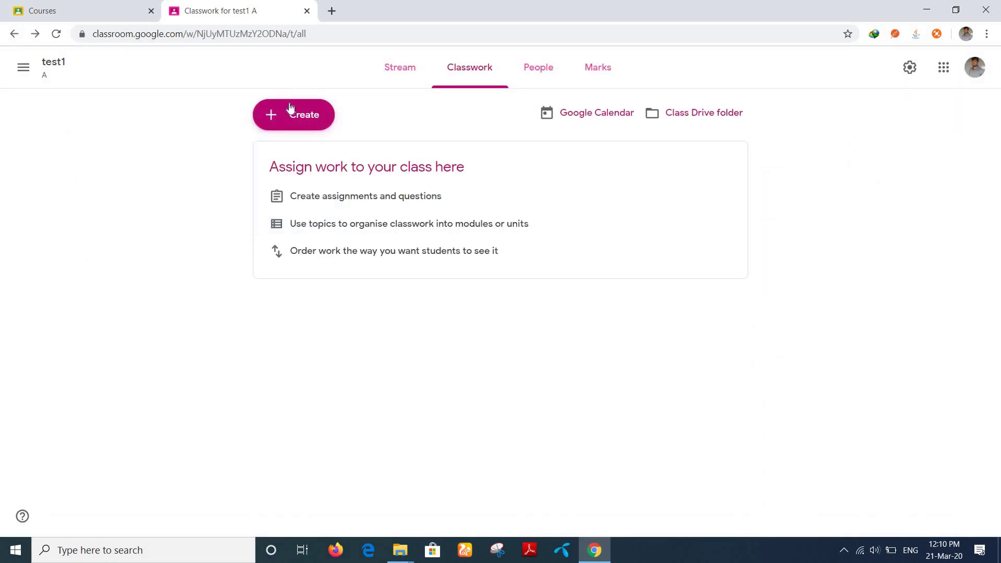
- View a new quiz assignment with its Blank Quiz form, return to Classwork and check the other item types that can be created
click(290, 111)
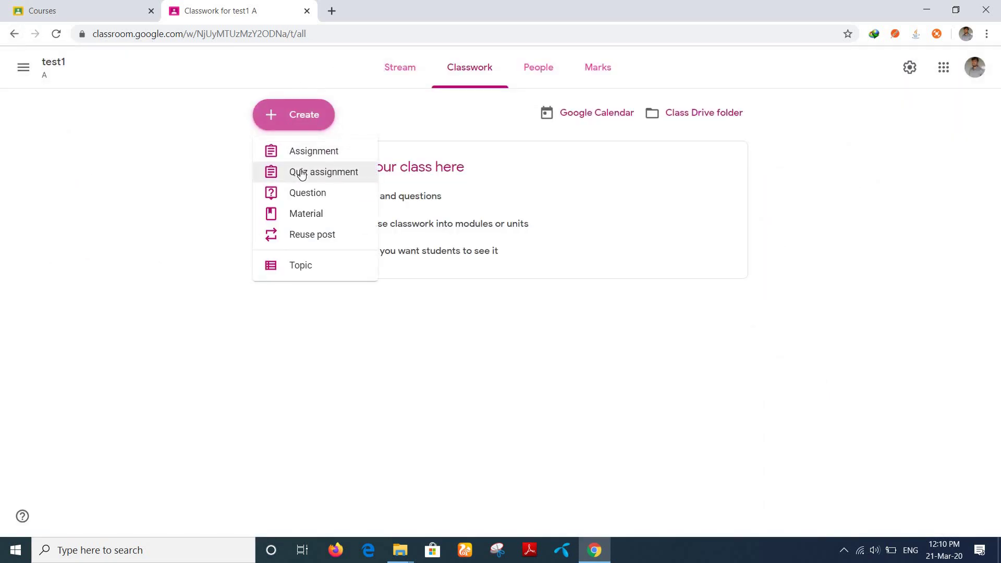
click(301, 172)
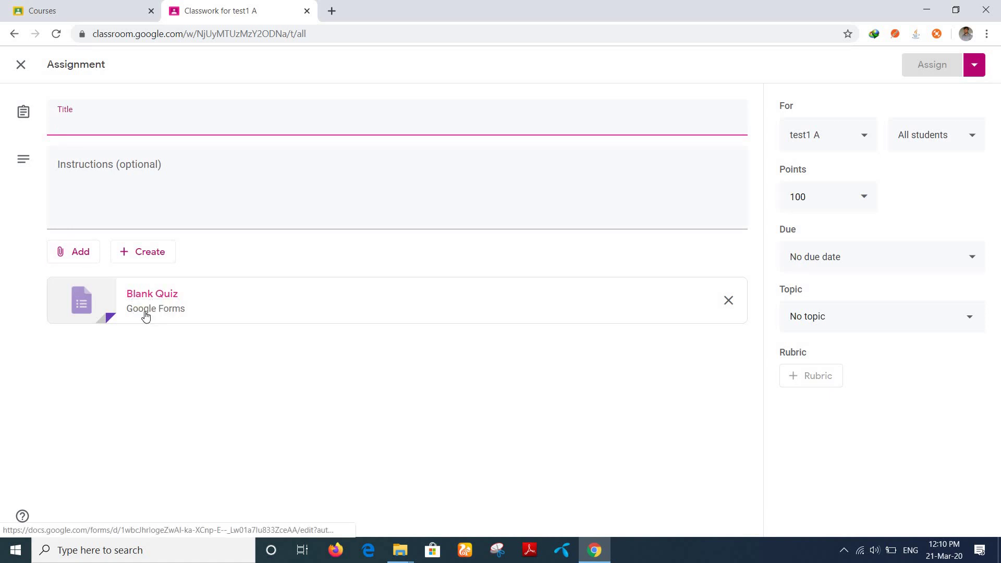
click(12, 34)
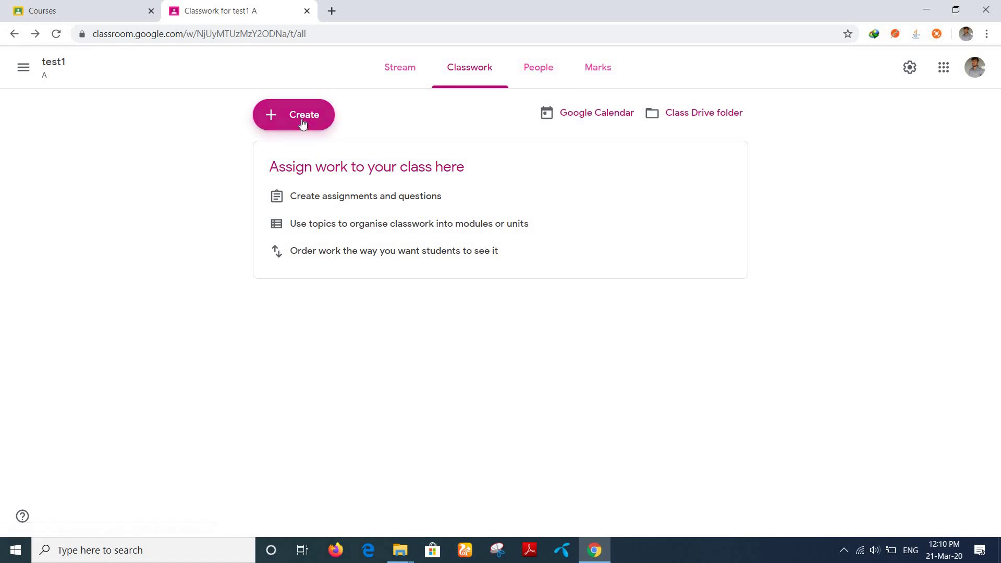
click(302, 119)
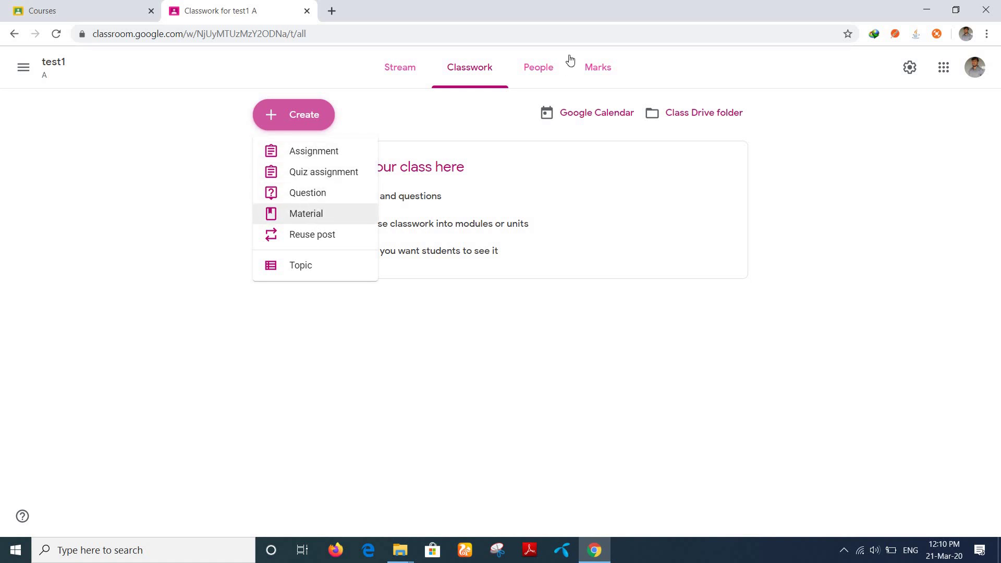
click(618, 326)
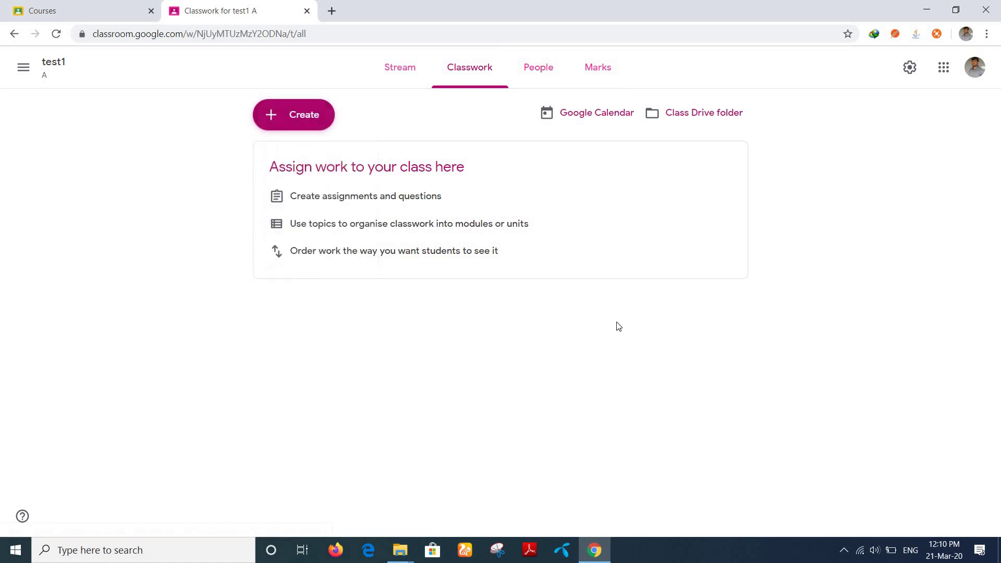
- Highlight the class code on the People page and open the invitation for students
click(540, 69)
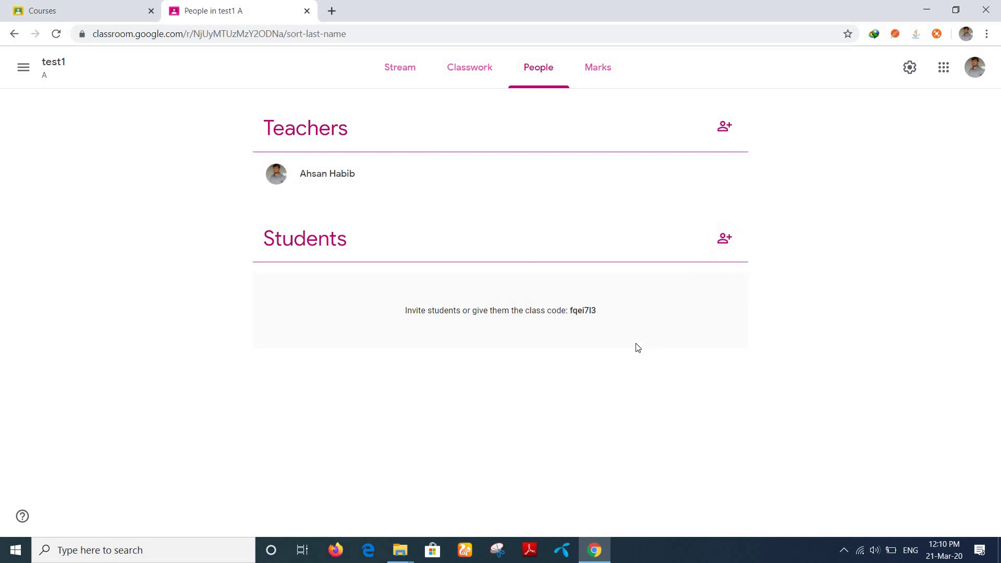
drag(597, 311, 571, 307)
click(722, 239)
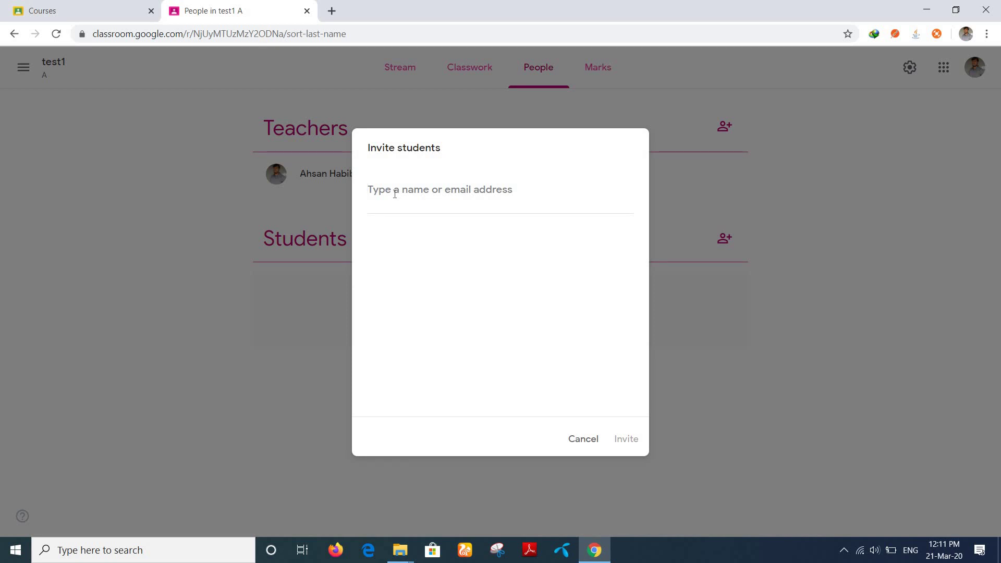
- Try searching for a student to invite with "jjjjj" and clear the search text
text(jjjjj)
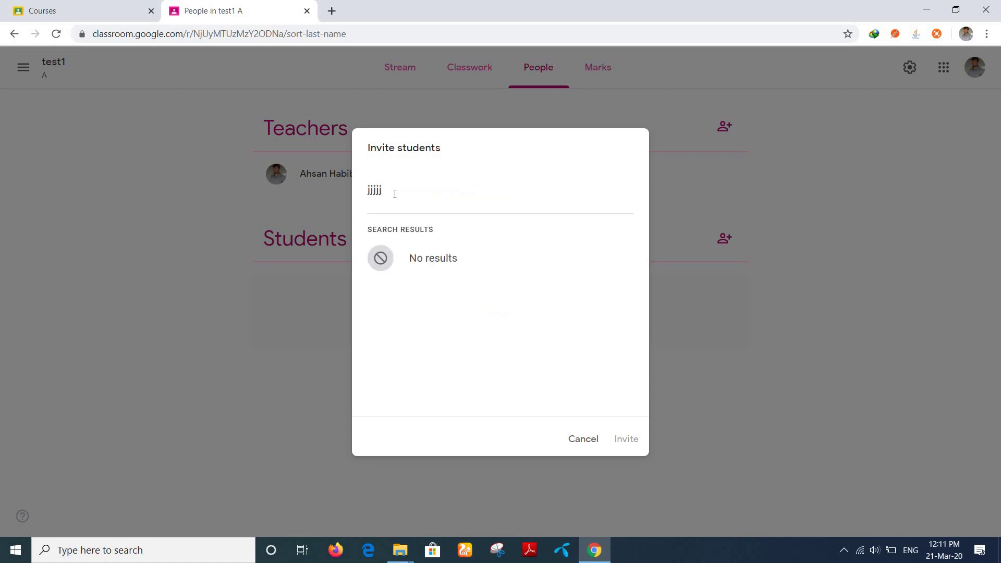
key(BackSpace)
key(BackSpace)
key(BackSpace)
key(BackSpace)
key(BackSpace)
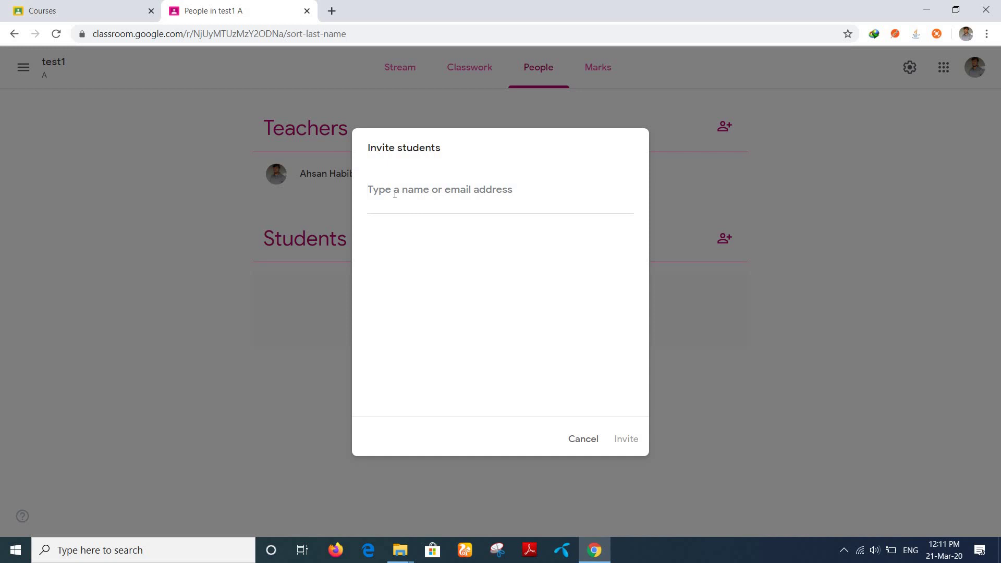
- Search for students with "p", select the first suggested student and cancel the invitation
text(p)
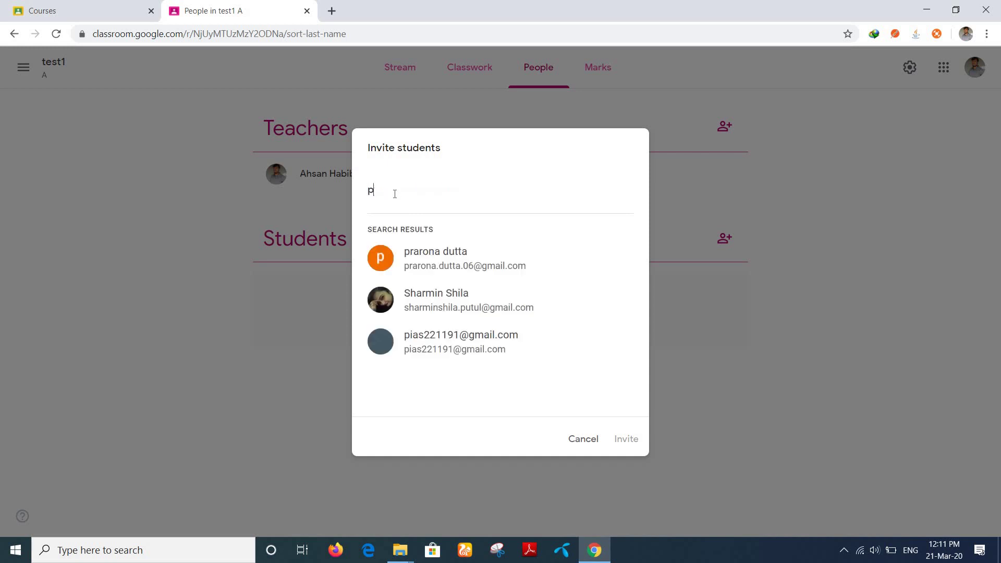
click(434, 266)
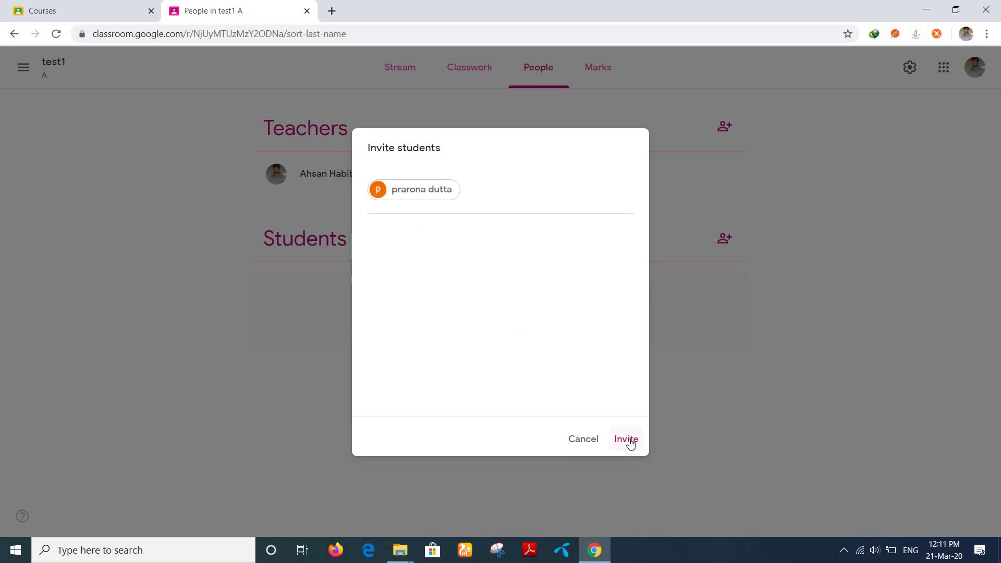
click(628, 440)
click(582, 437)
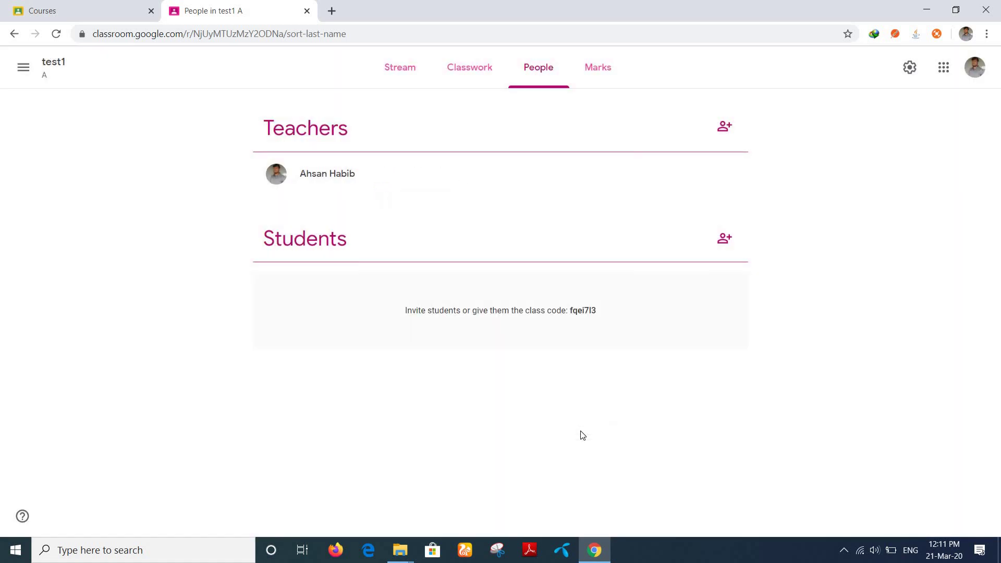